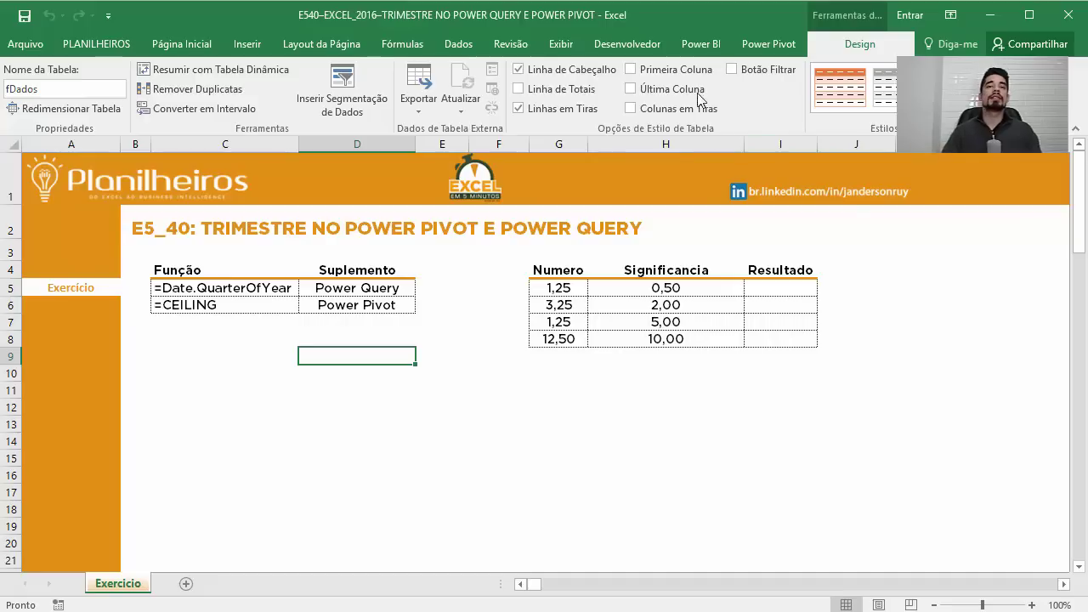
Switch to the Dados ribbon tab to reach the data import and query tools.
{"action": "left_click", "coordinate": [441, 48]}
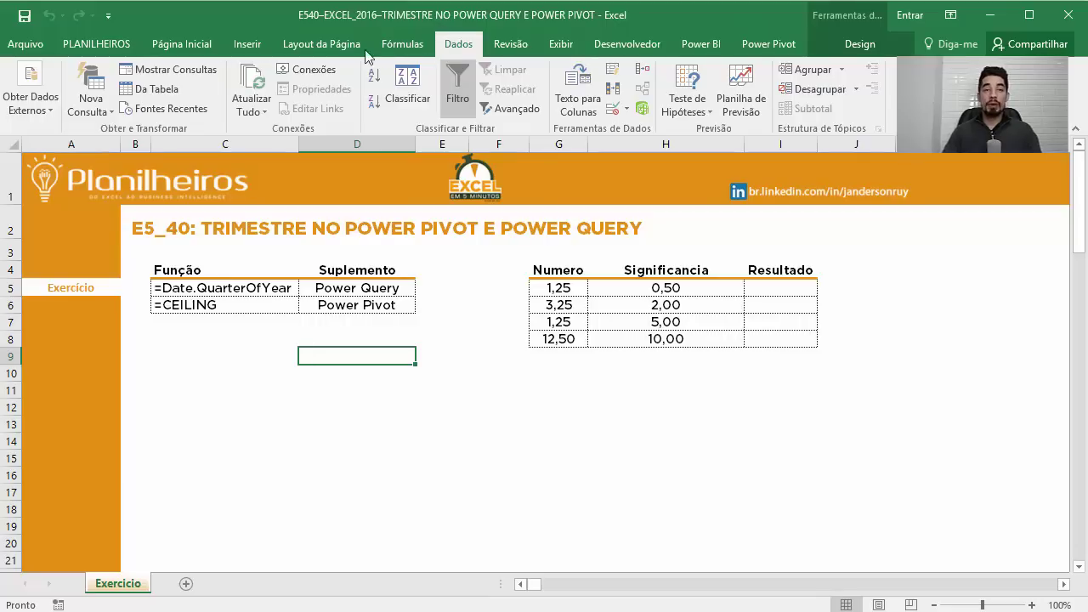
Create a blank query containing the formula = List.Dates.
{"action": "left_click", "coordinate": [90, 104]}
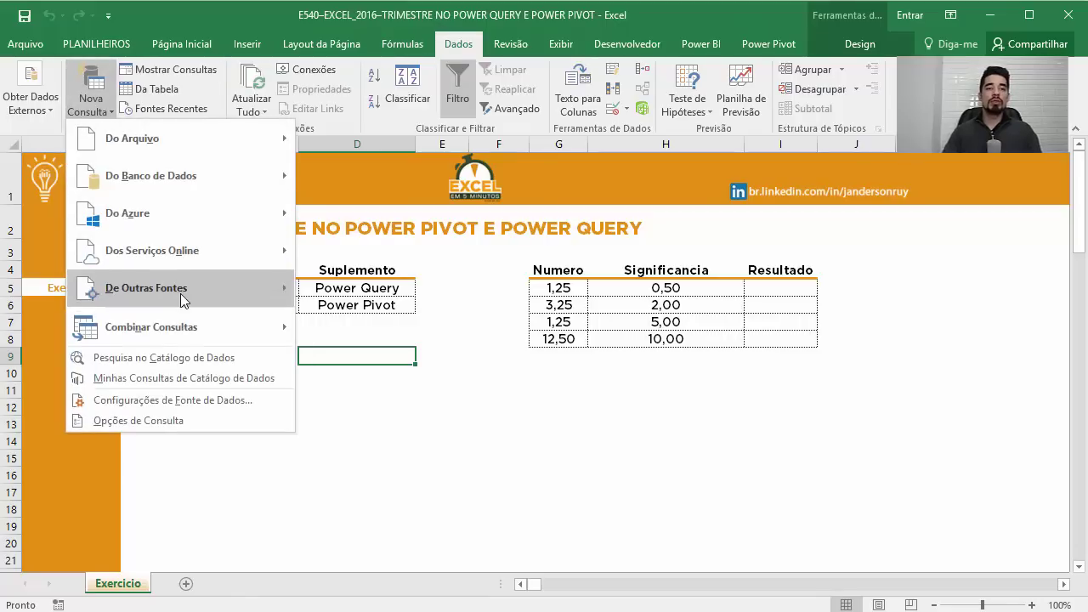
{"action": "mouse_move", "coordinate": [170, 288]}
{"action": "left_click", "coordinate": [388, 550]}
{"action": "type", "text": "=List.Dates"}
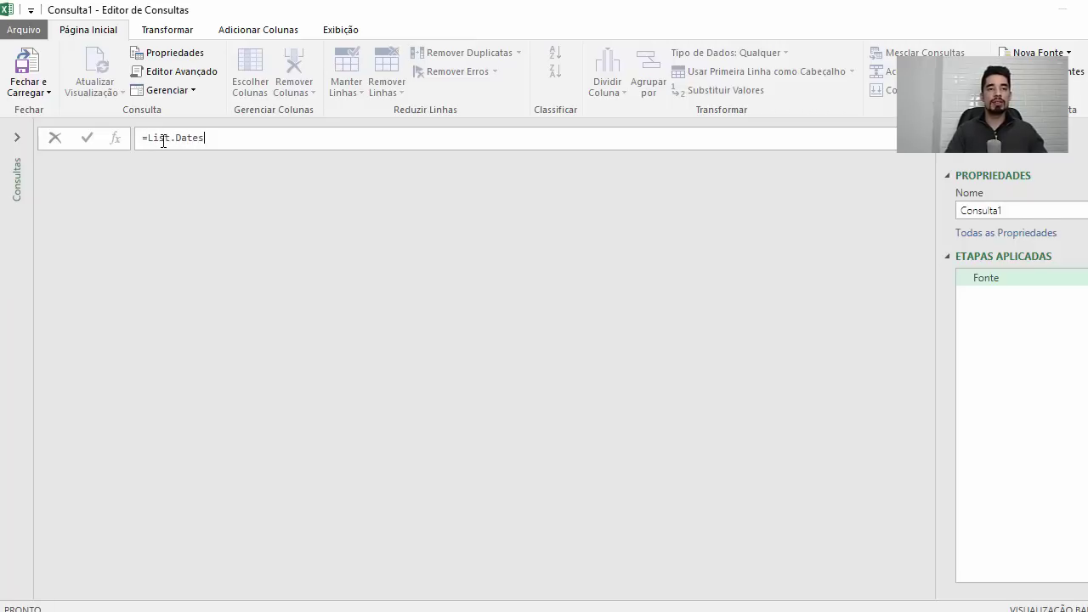
{"action": "key", "text": "Return"}
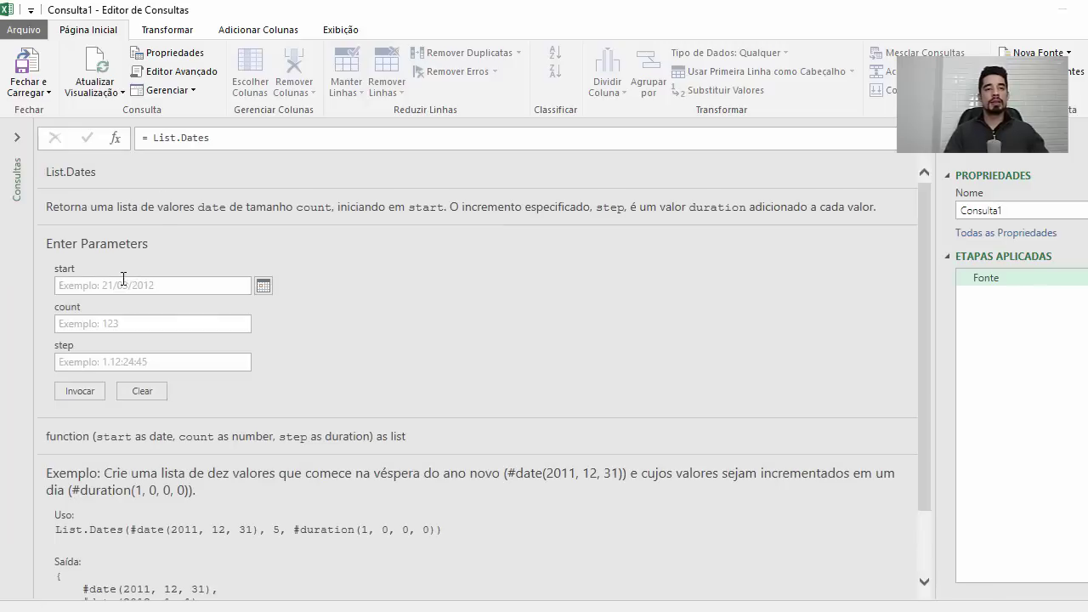
Invoke List.Dates with start 01/01/2016, count 366 and step 1.
{"action": "type", "text": "01/01/2016"}
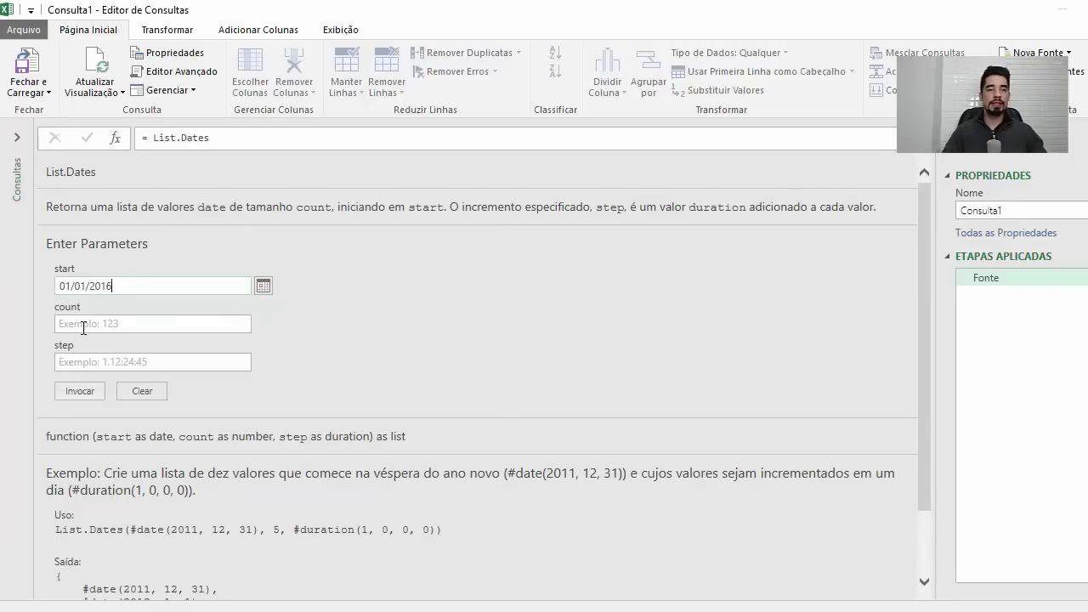
{"action": "left_click", "coordinate": [85, 324]}
{"action": "type", "text": "3666"}
{"action": "key", "text": "BackSpace"}
{"action": "left_click", "coordinate": [109, 362]}
{"action": "type", "text": "1"}
{"action": "left_click", "coordinate": [80, 391]}
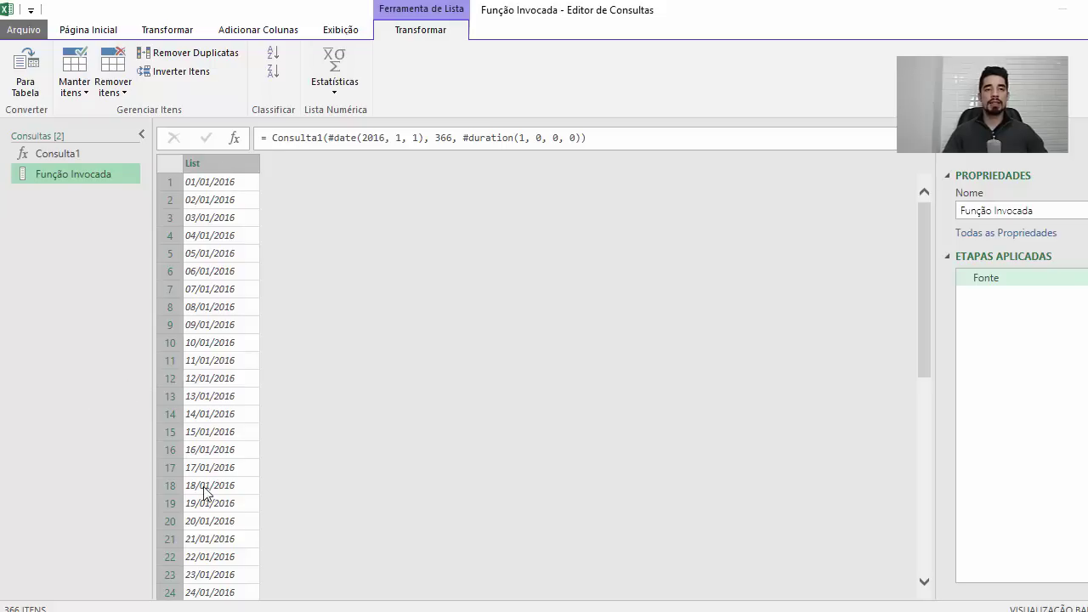
Convert the date list to a table and set Column1's data type to Data.
{"action": "left_click", "coordinate": [26, 81]}
{"action": "key", "text": "Return"}
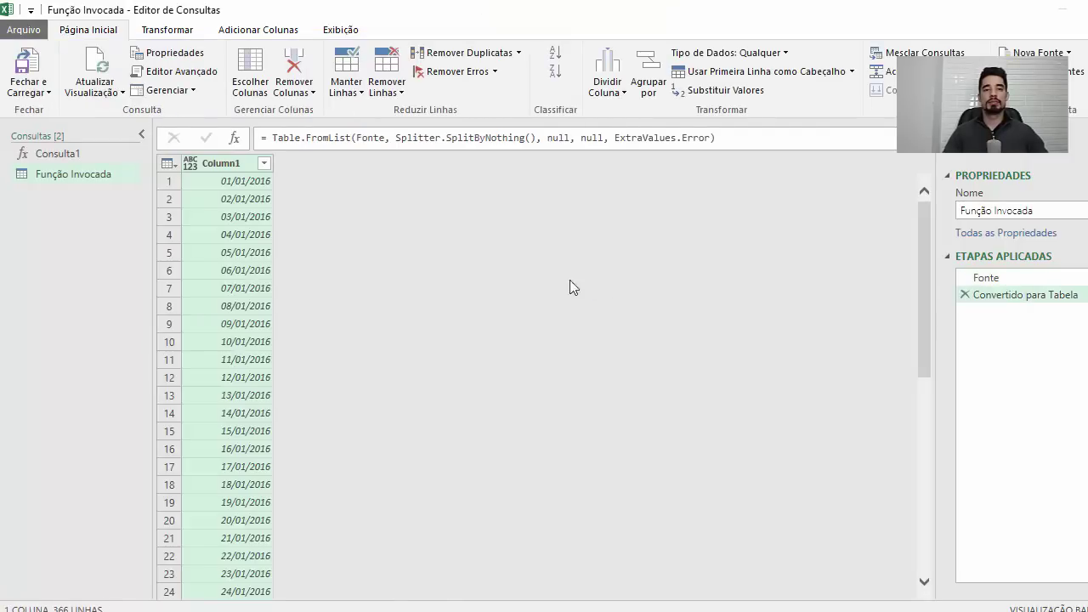
{"action": "left_click", "coordinate": [711, 54]}
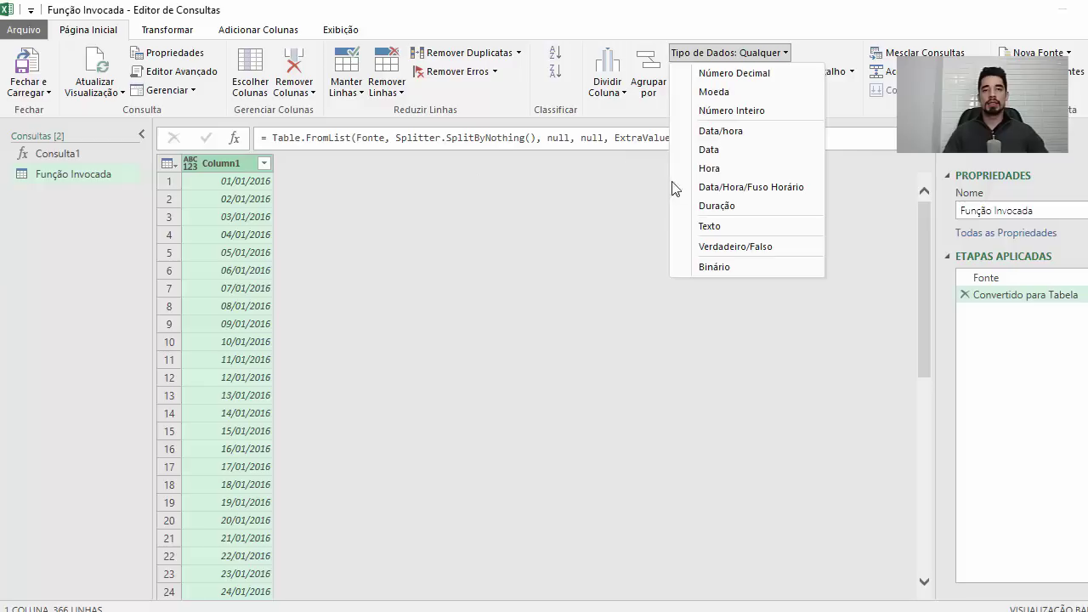
{"action": "left_click", "coordinate": [711, 150]}
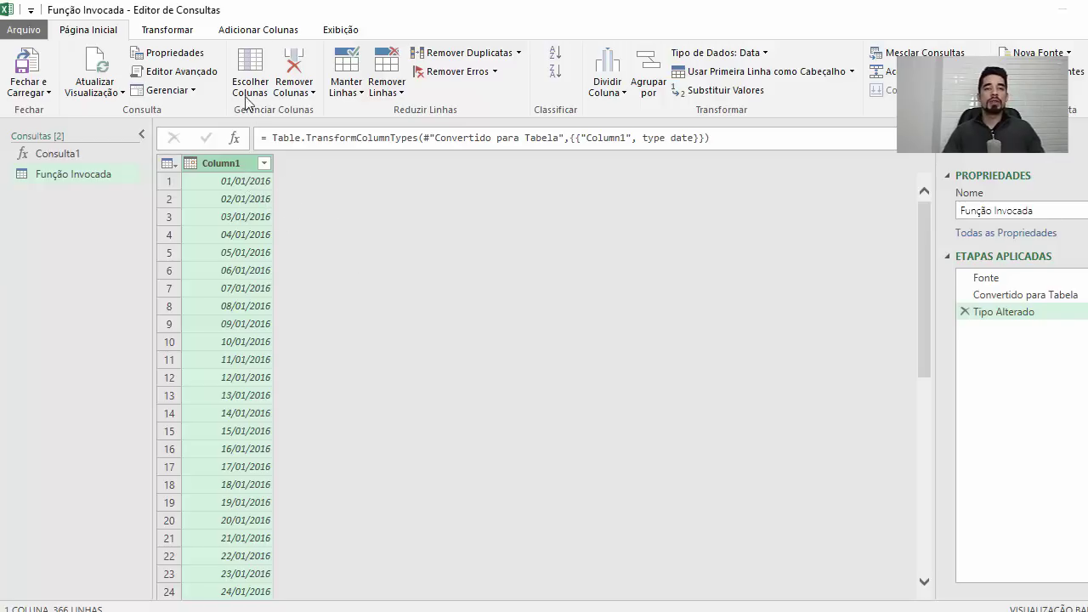
Add a custom column Trimestre with formula Date.QuarterOfYear([Column1]).
{"action": "left_click", "coordinate": [276, 32]}
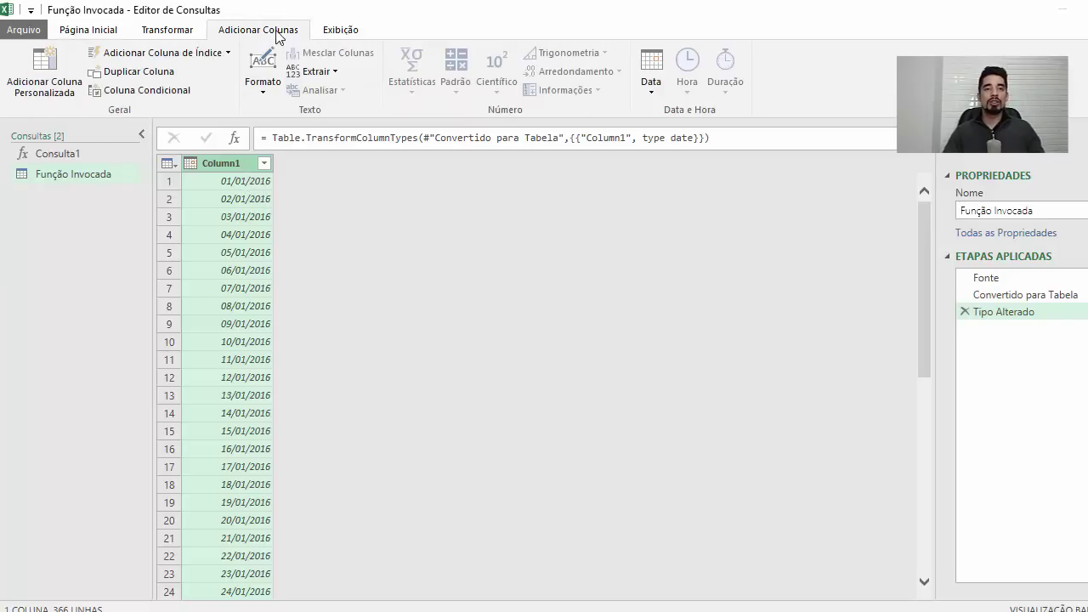
{"action": "left_click", "coordinate": [46, 72]}
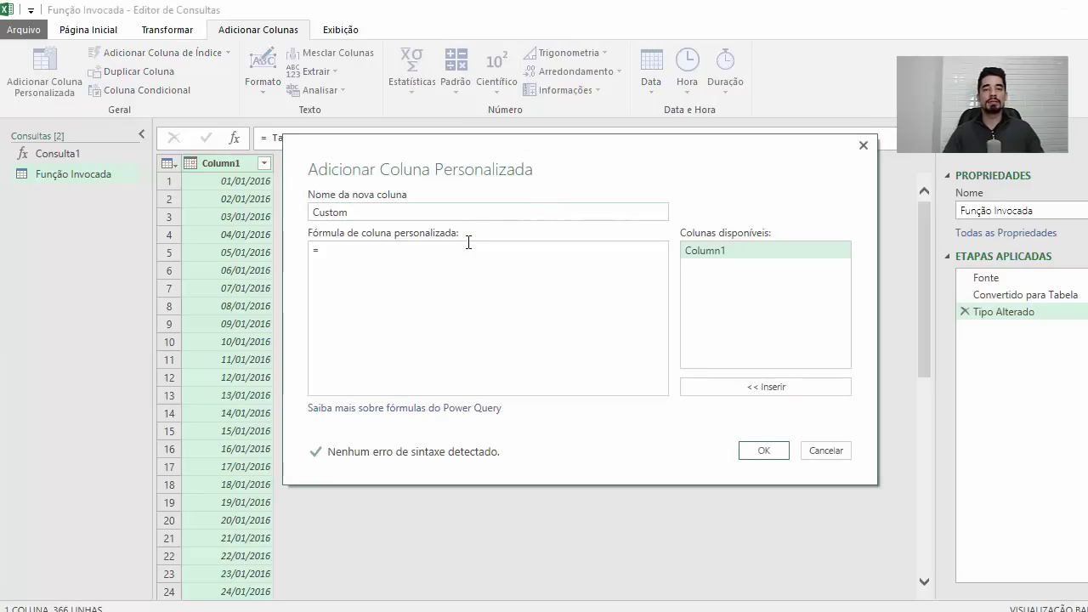
{"action": "type", "text": "Trimestre"}
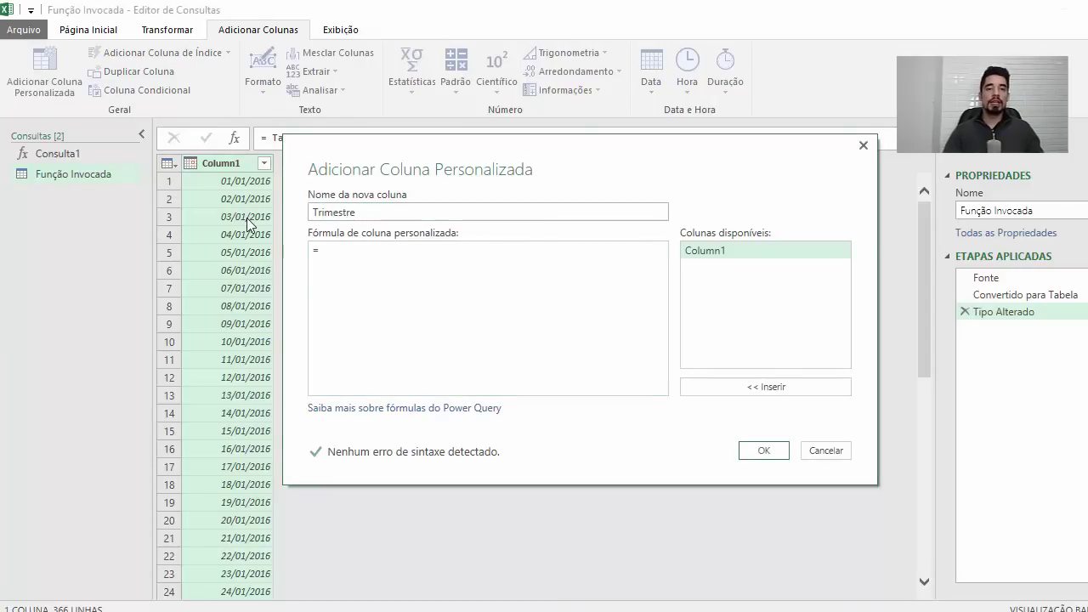
{"action": "mouse_move", "coordinate": [479, 608]}
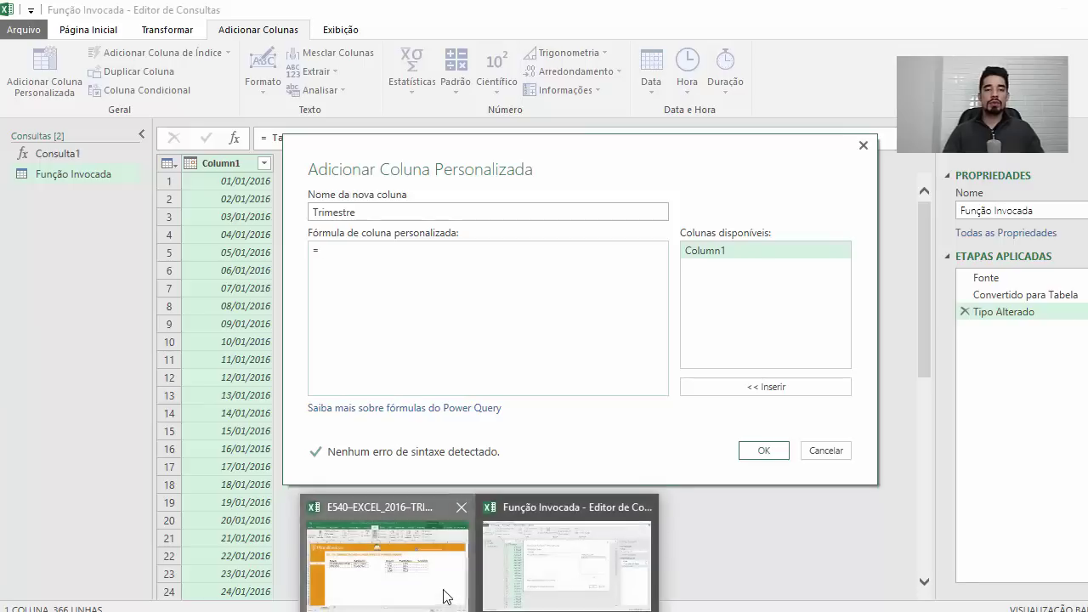
{"action": "type", "text": "Date."}
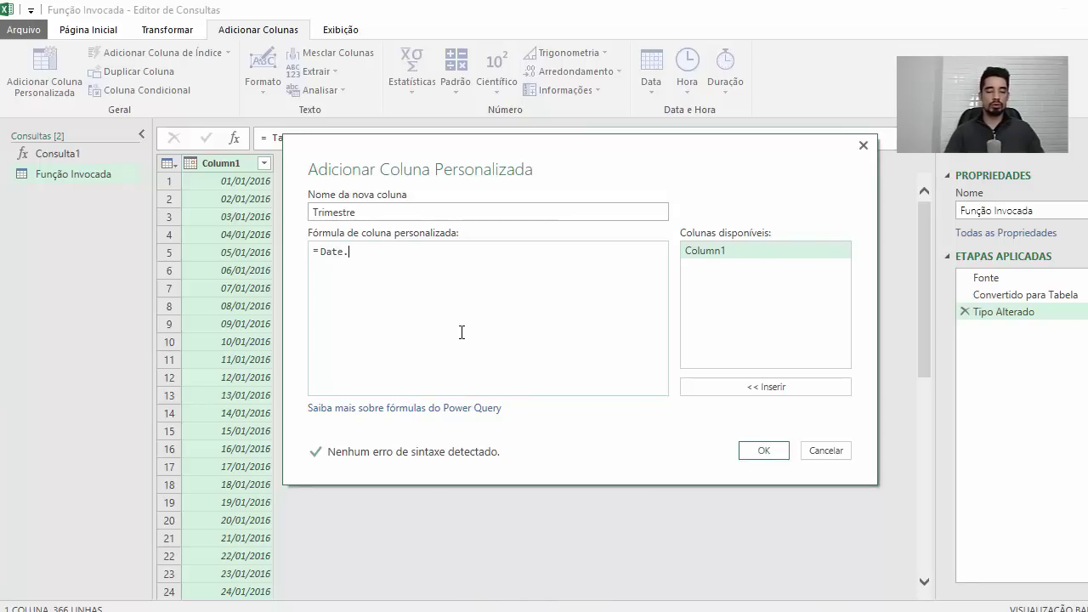
{"action": "type", "text": "QuarterOfYear("}
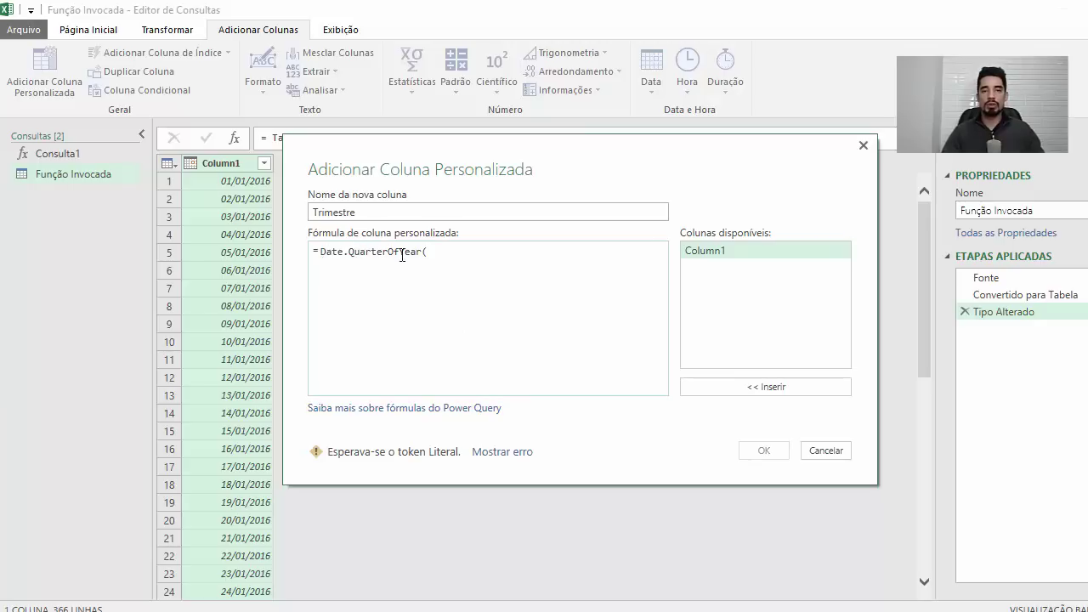
{"action": "double_click", "coordinate": [716, 255]}
{"action": "type", "text": ")"}
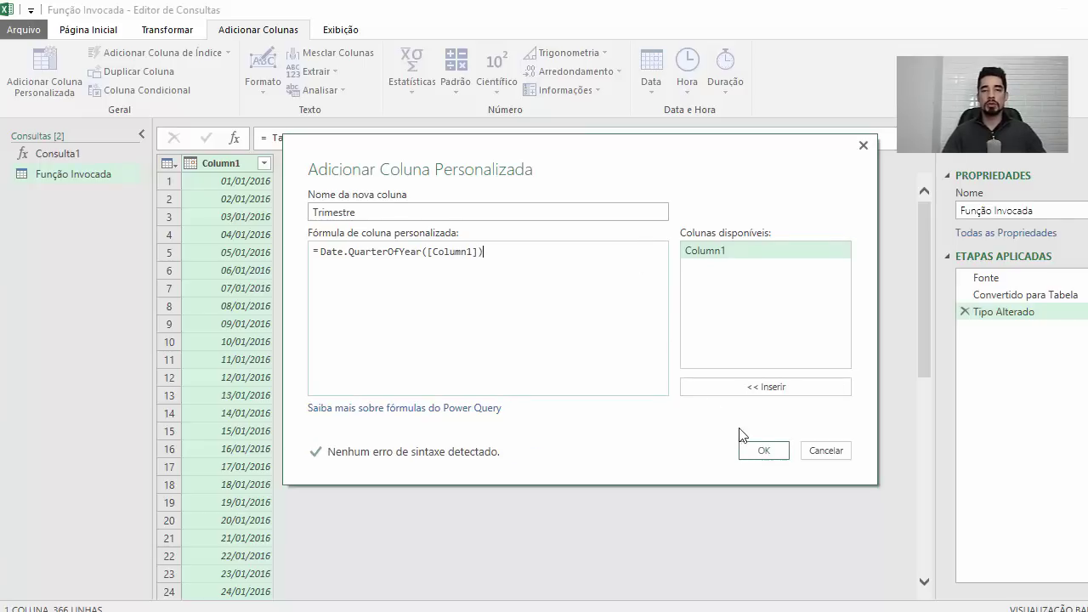
{"action": "left_click", "coordinate": [759, 450]}
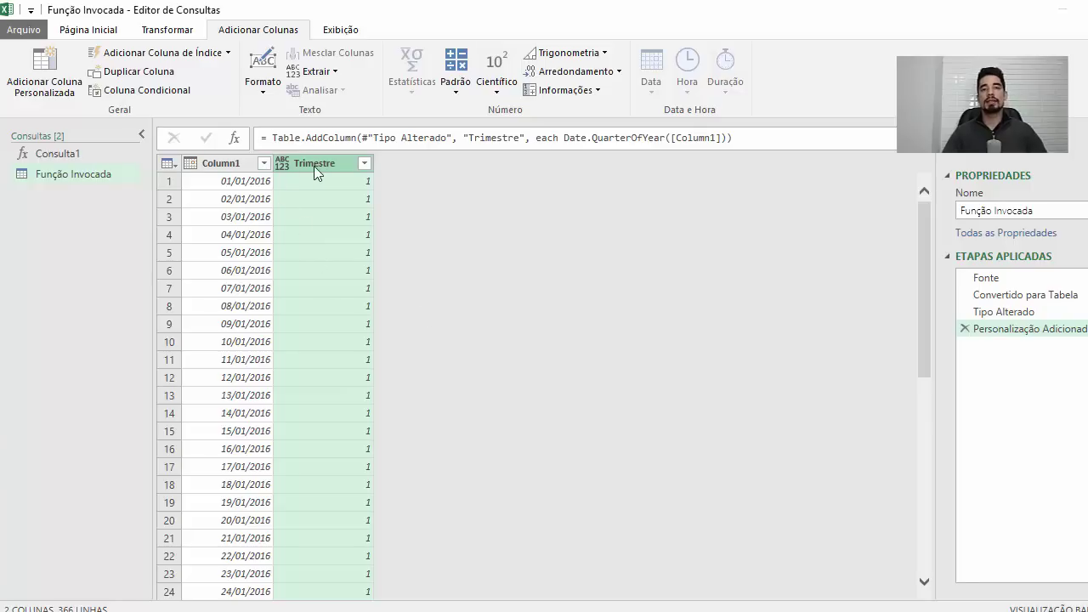
Rename Column1 to Data.
{"action": "left_click", "coordinate": [244, 168]}
{"action": "double_click", "coordinate": [252, 165]}
{"action": "type", "text": "DA"}
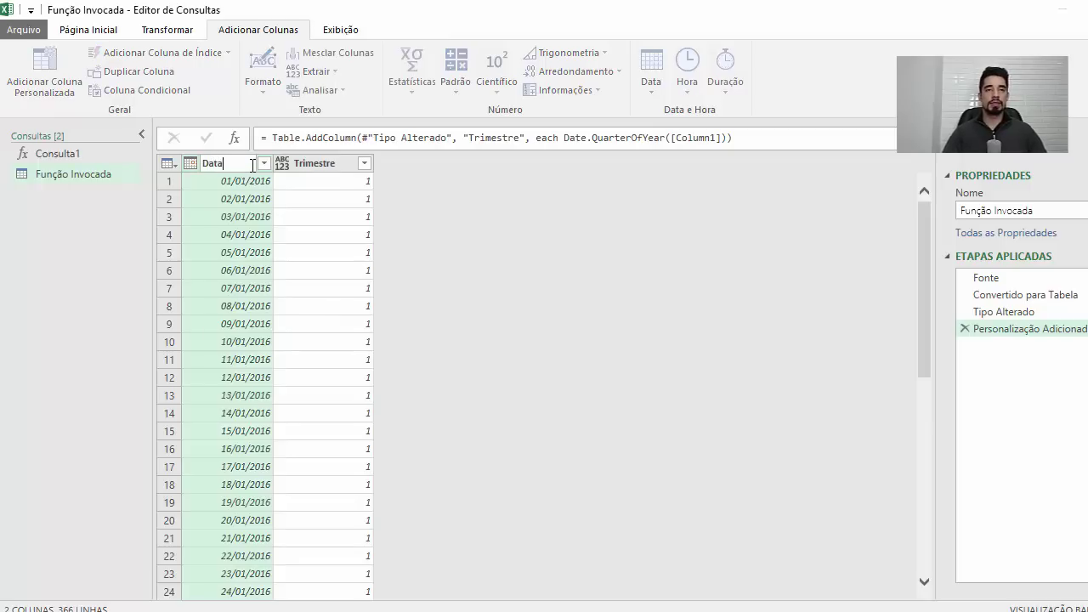
{"action": "key", "text": "Return"}
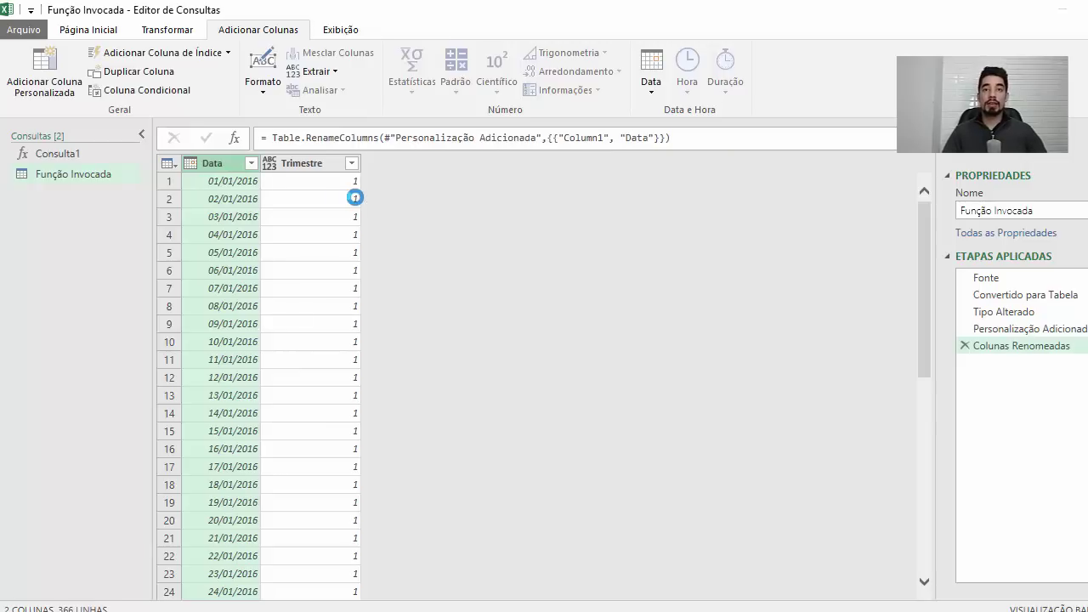
{"action": "scroll", "coordinate": [40, 85], "scroll_direction": "up", "scroll_amount": 2}
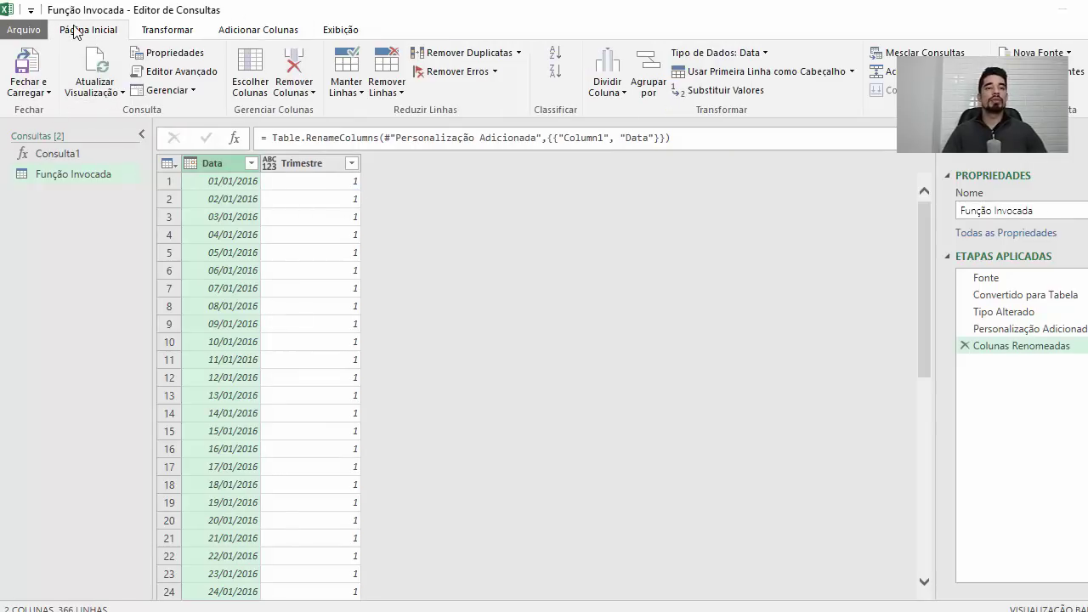
Load Função Invocada as Somente Criar Conexão, adding it to the Modelo de Dados.
{"action": "left_click", "coordinate": [40, 90]}
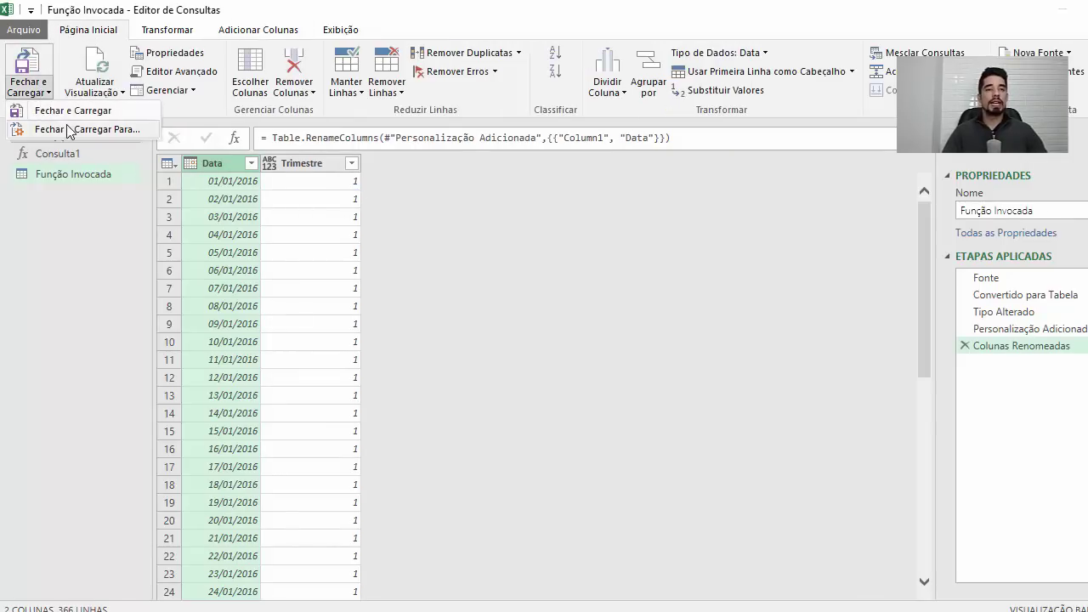
{"action": "left_click", "coordinate": [68, 128]}
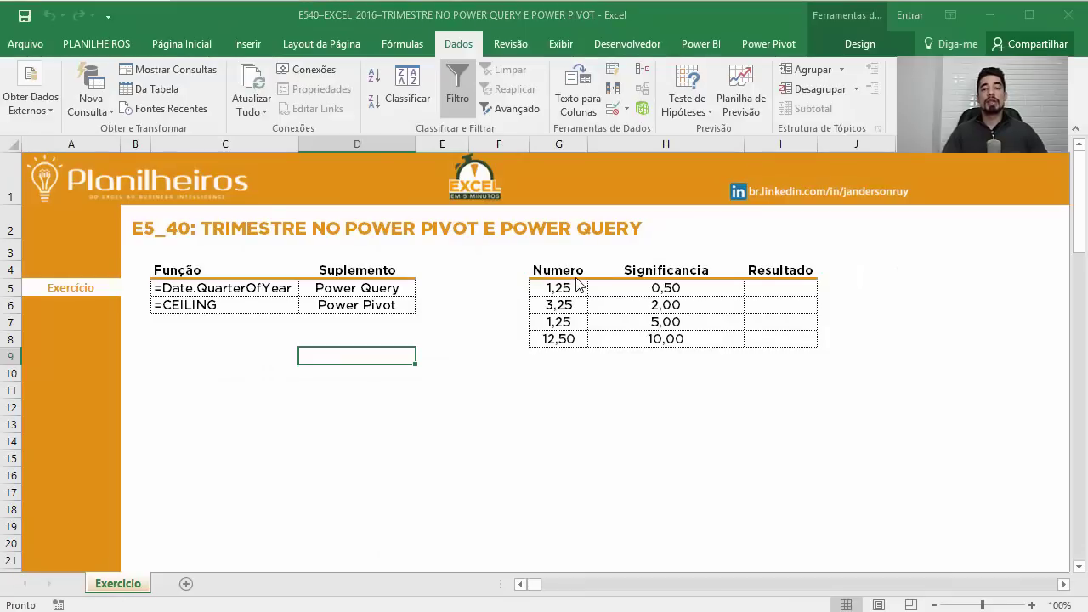
{"action": "left_click", "coordinate": [494, 262]}
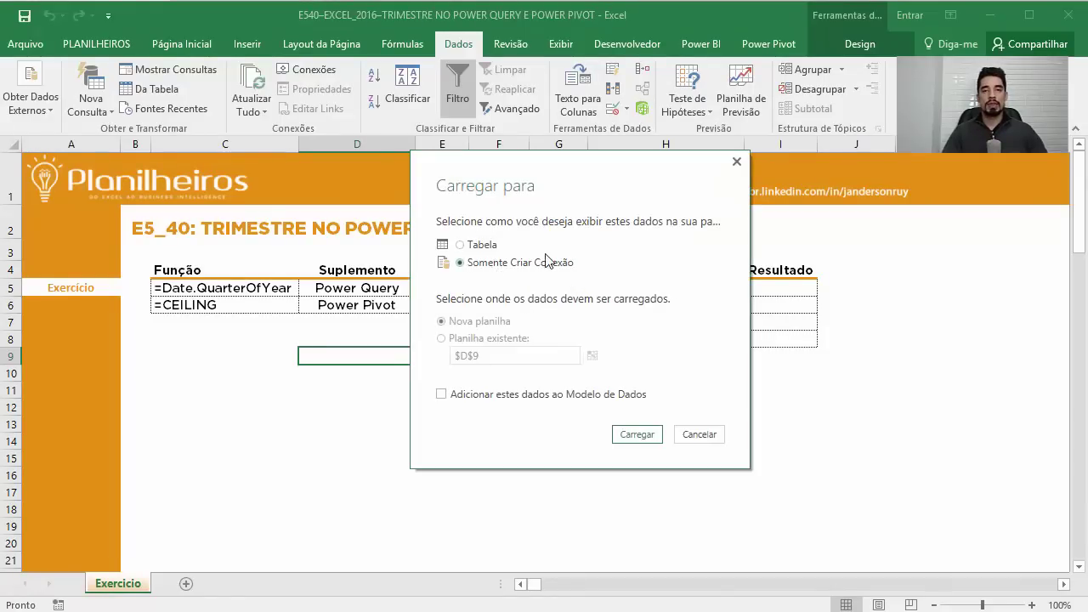
{"action": "left_click", "coordinate": [479, 394]}
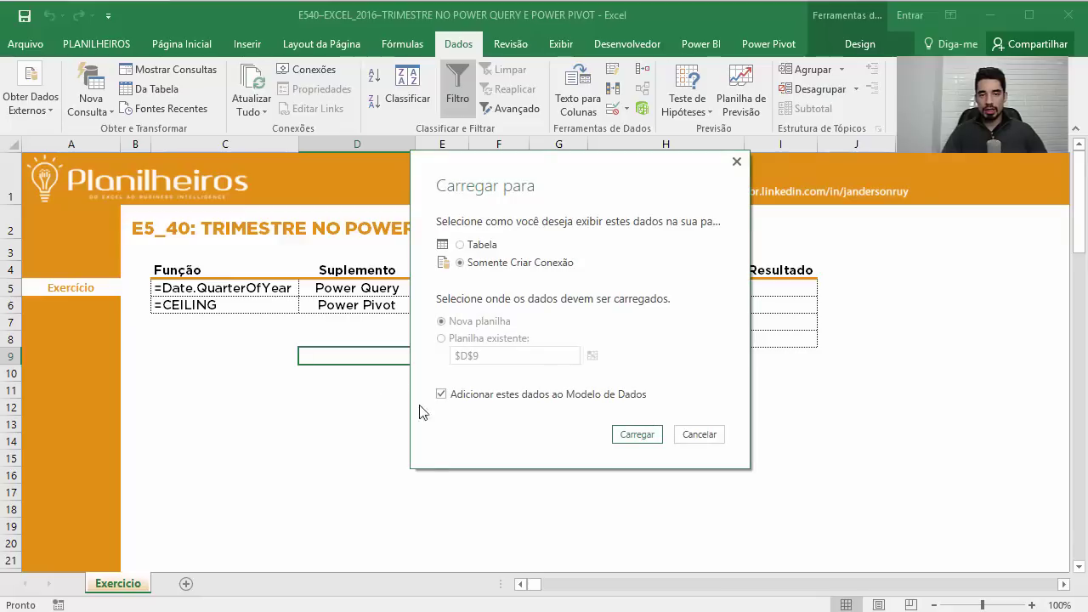
{"action": "left_click", "coordinate": [634, 436]}
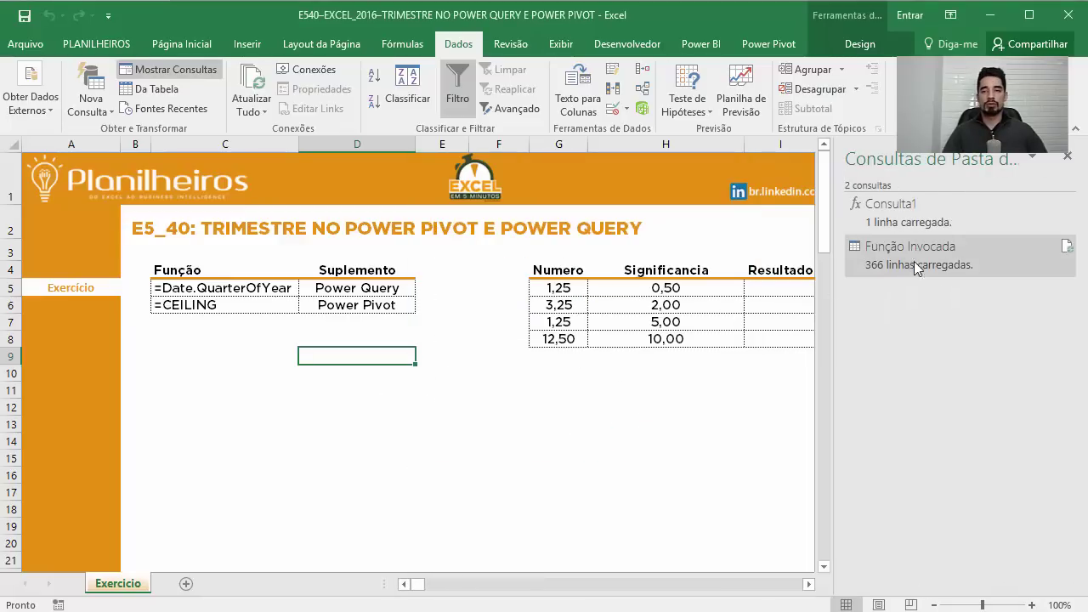
Open Power Pivot's Gerenciar window to view the Função Invocada table.
{"action": "mouse_move", "coordinate": [913, 266]}
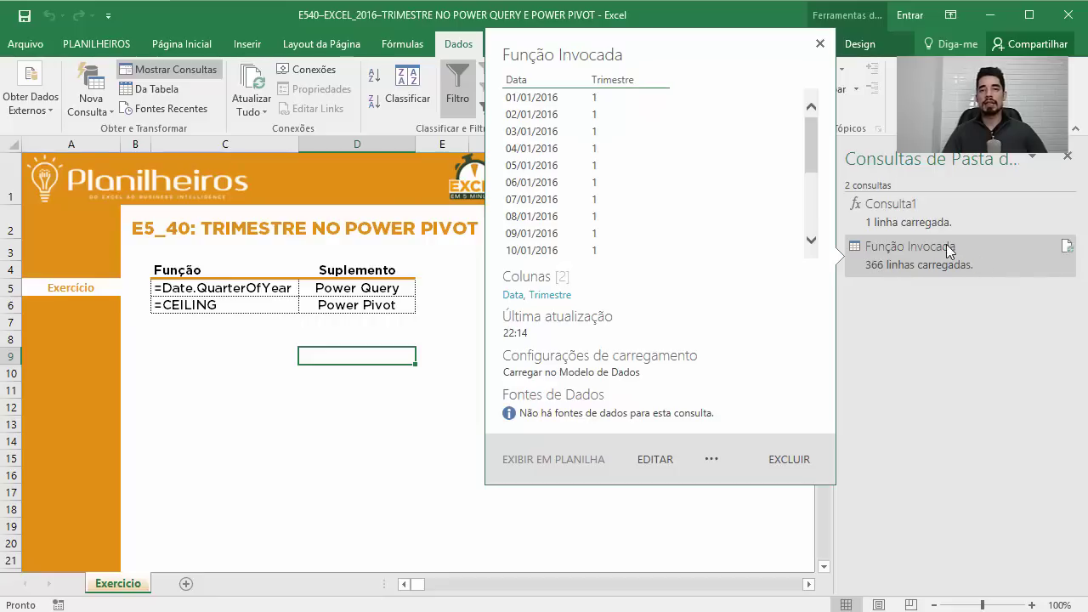
{"action": "left_click", "coordinate": [769, 44]}
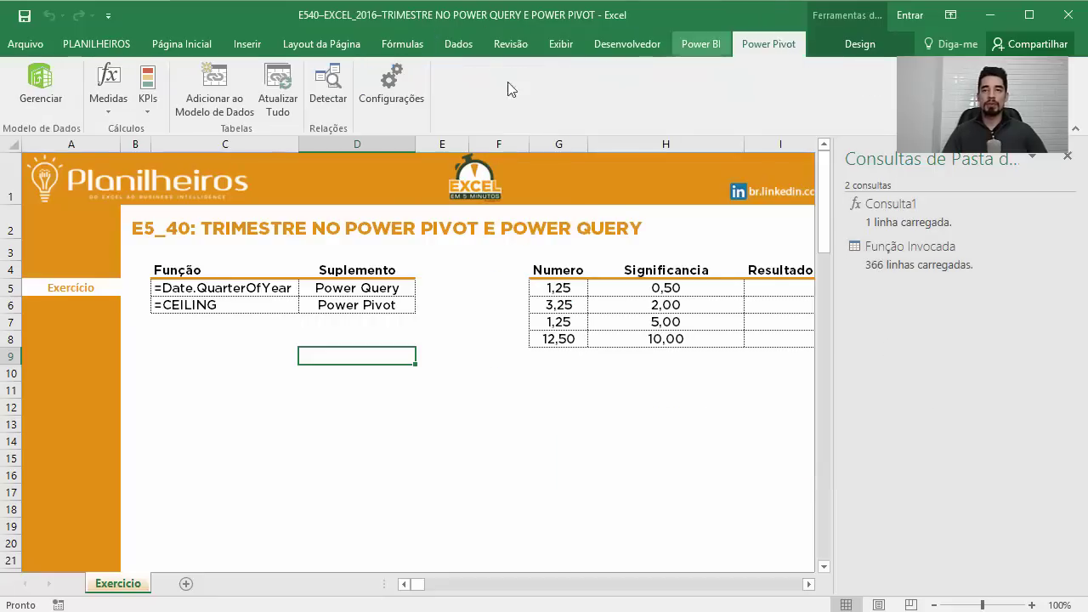
{"action": "left_click", "coordinate": [47, 85]}
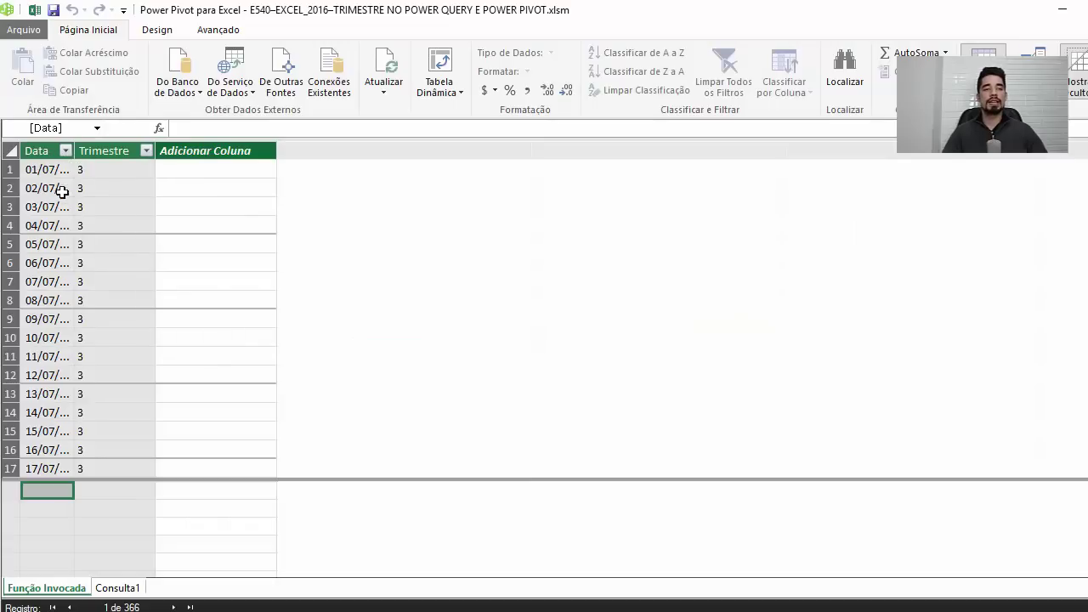
Add new columns named Trimestre2 and Mês Num to the Função Invocada table.
{"action": "double_click", "coordinate": [207, 148]}
{"action": "type", "text": "Trimestre"}
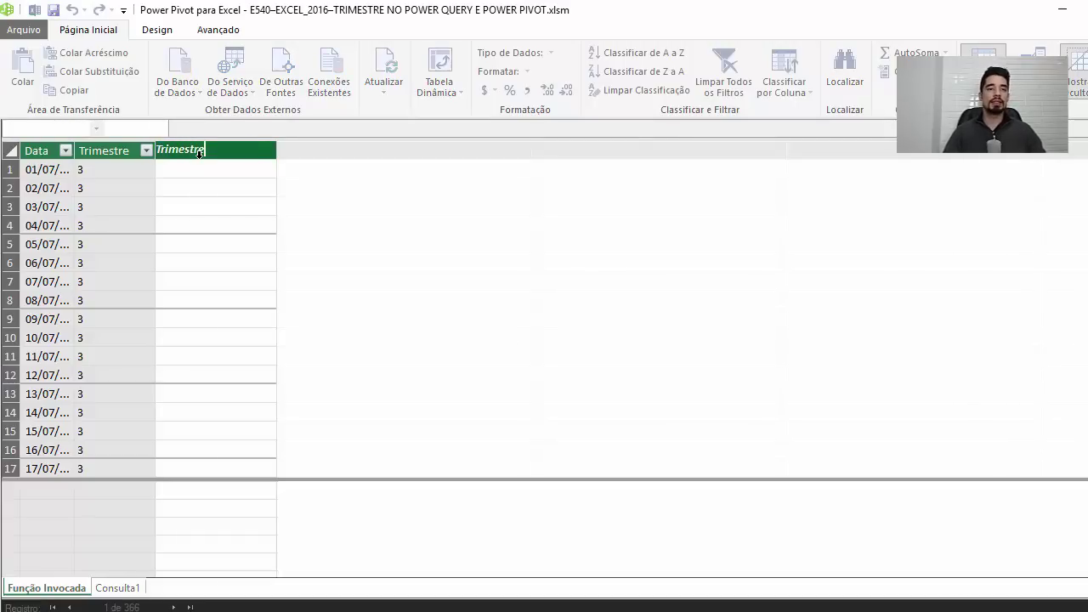
{"action": "key", "text": "Return"}
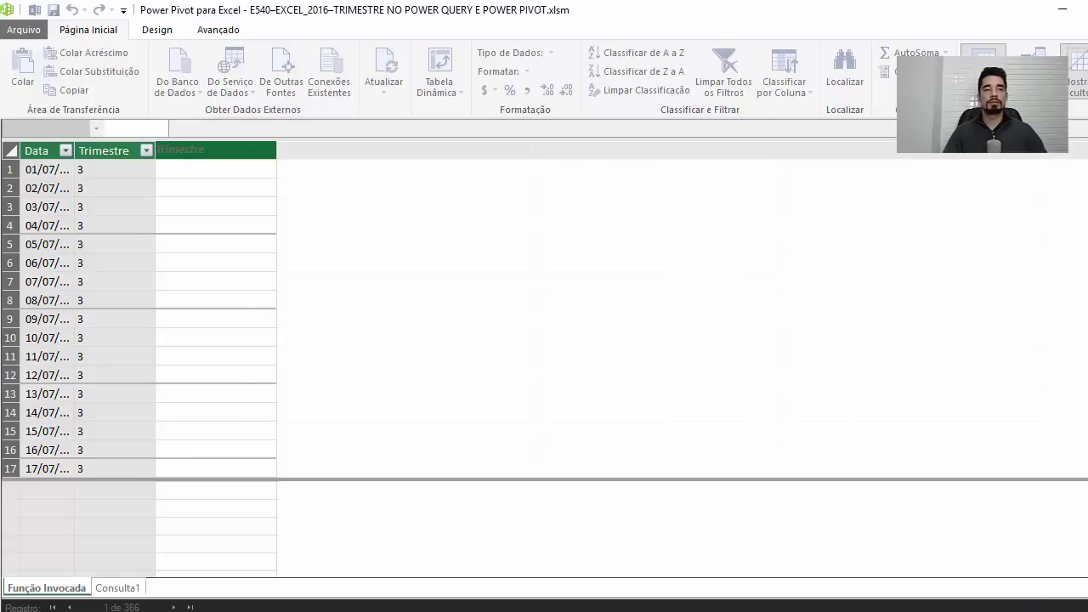
{"action": "left_click", "coordinate": [221, 169]}
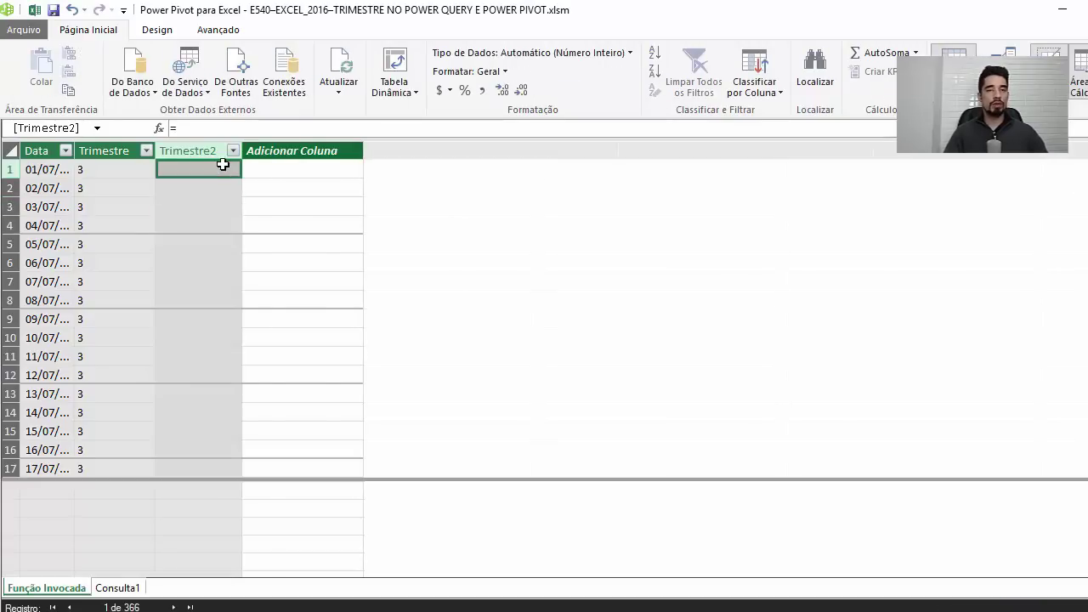
{"action": "double_click", "coordinate": [273, 149]}
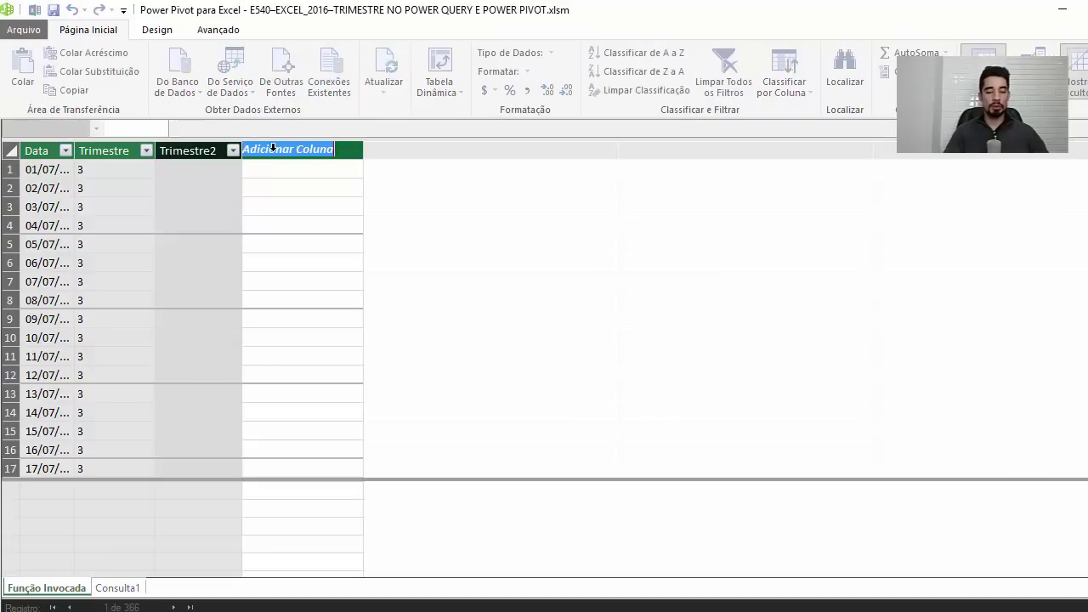
{"action": "type", "text": "Mês Num"}
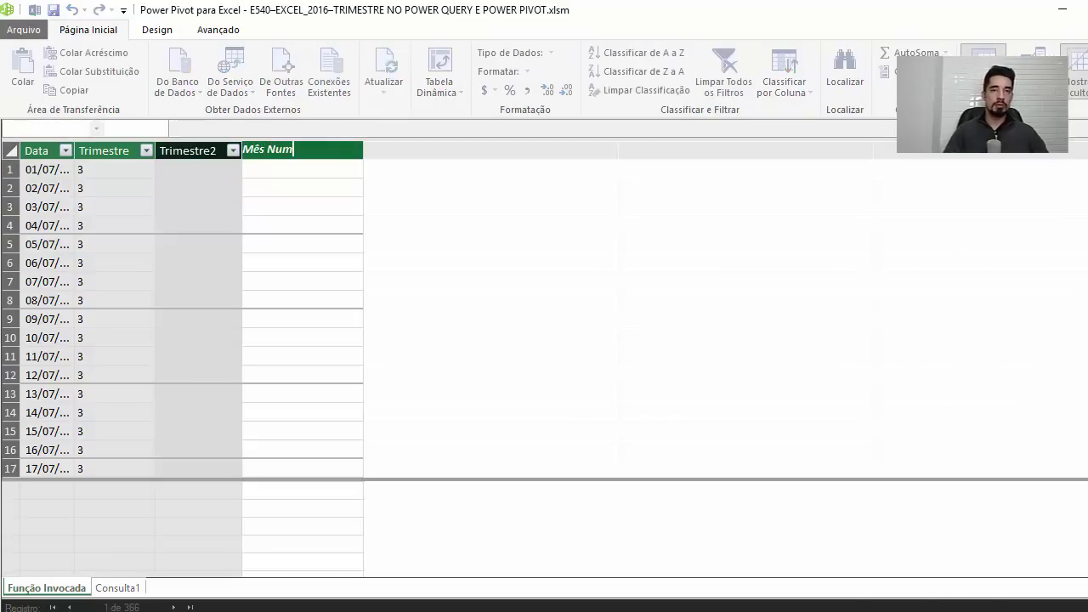
{"action": "key", "text": "Return"}
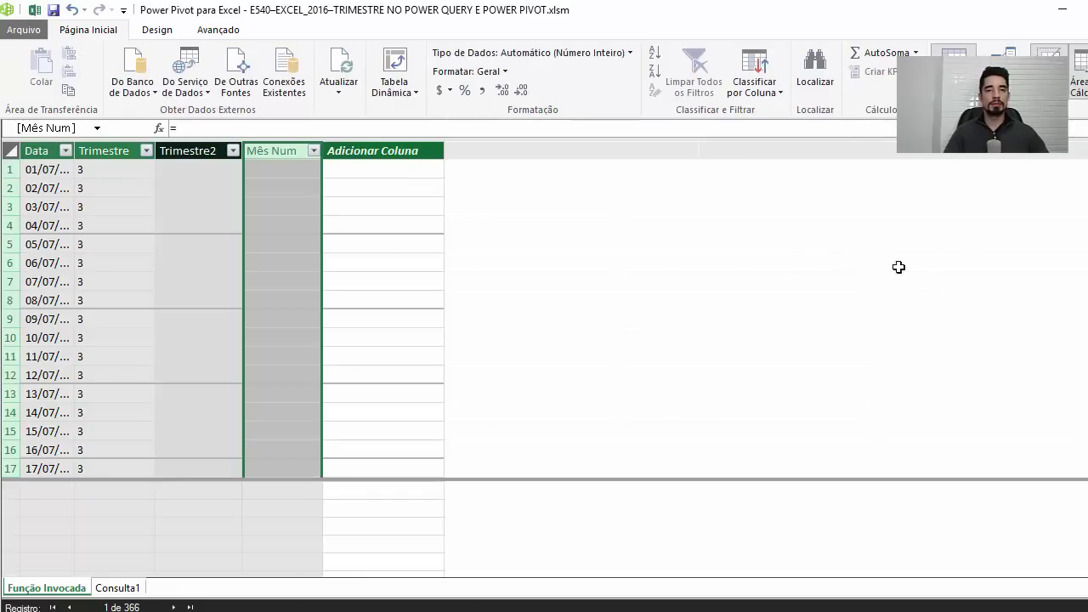
Enter =MONTH([Data]) as the Mês Num column formula.
{"action": "left_click", "coordinate": [312, 173]}
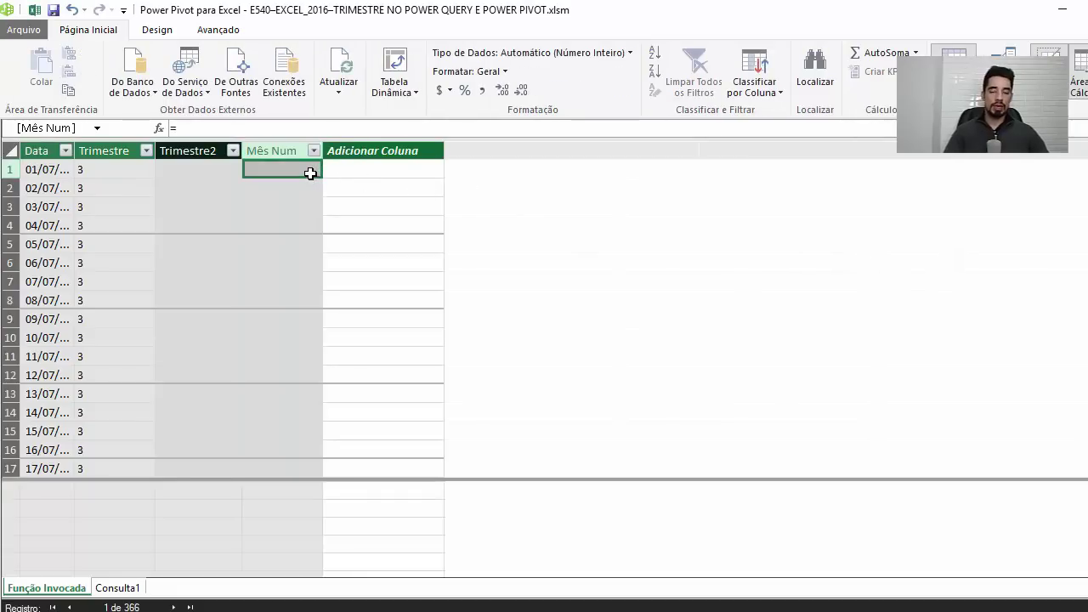
{"action": "type", "text": "="}
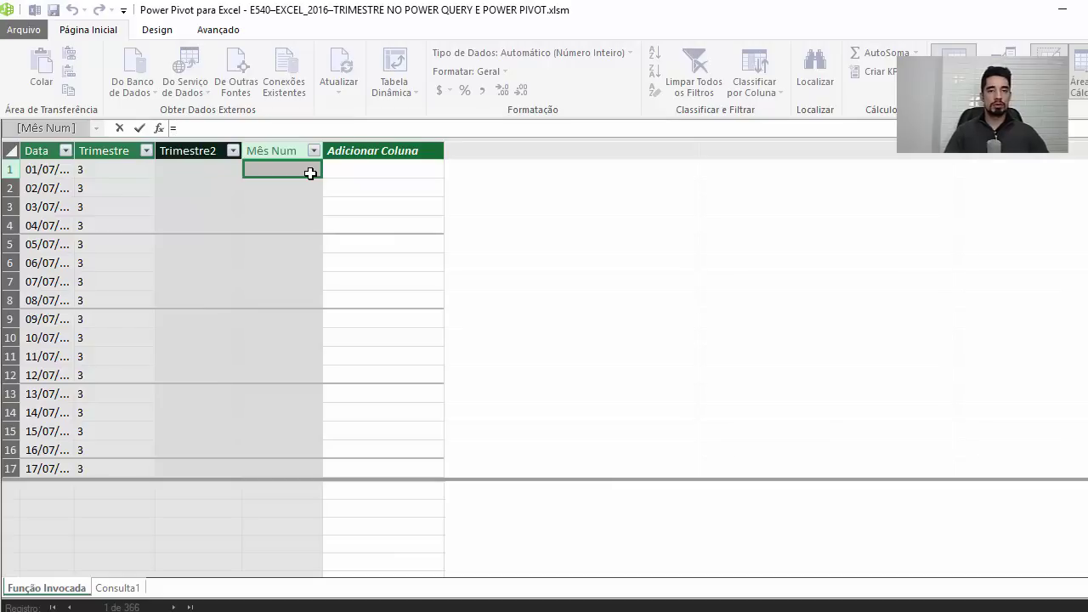
{"action": "type", "text": "mont"}
{"action": "key", "text": "Tab"}
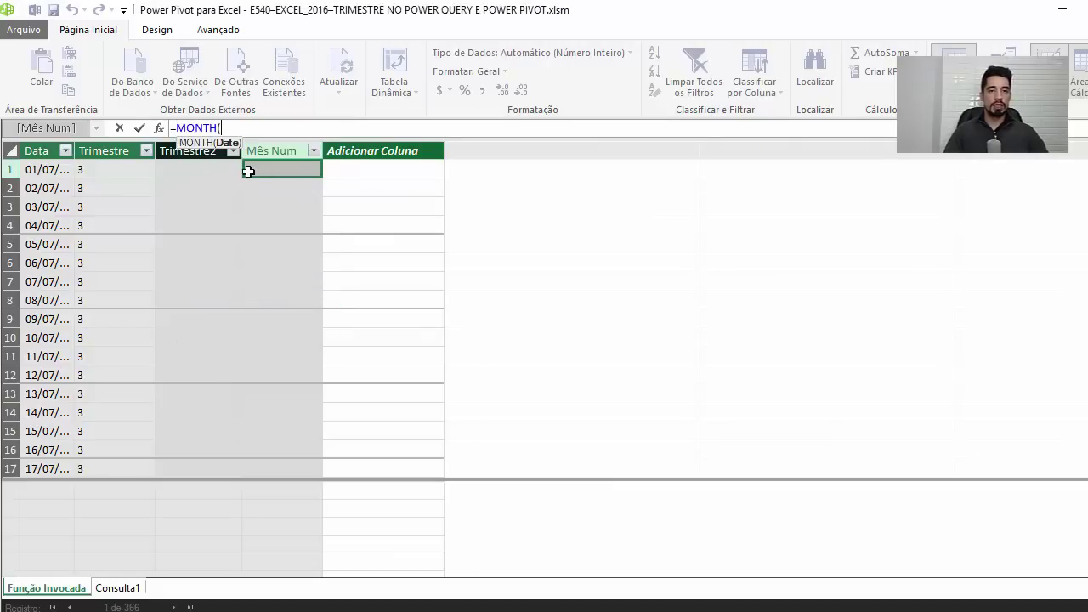
{"action": "left_click", "coordinate": [53, 171]}
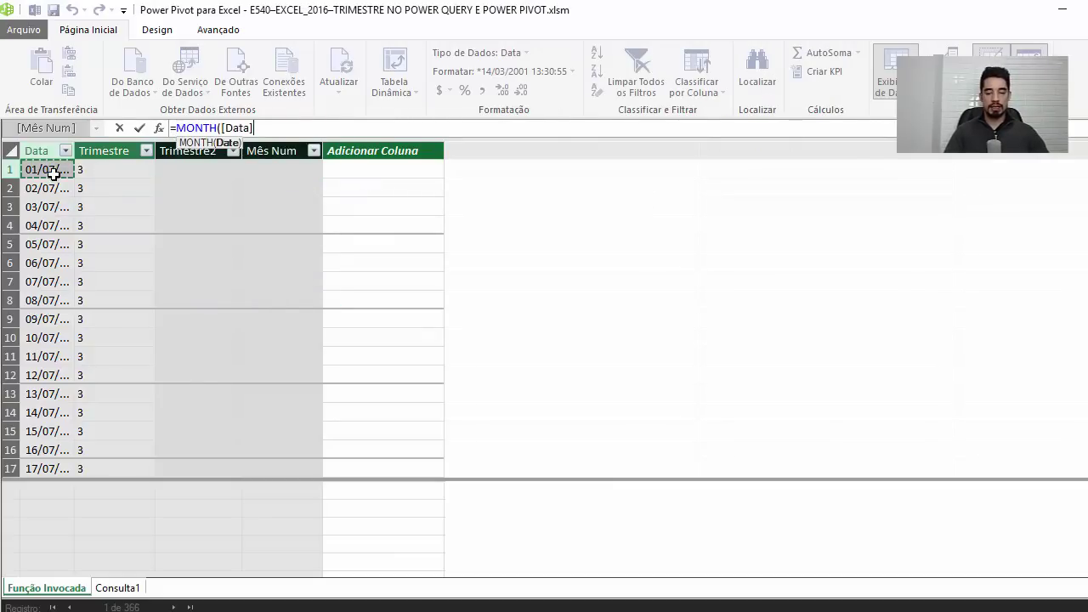
{"action": "key", "text": "Return"}
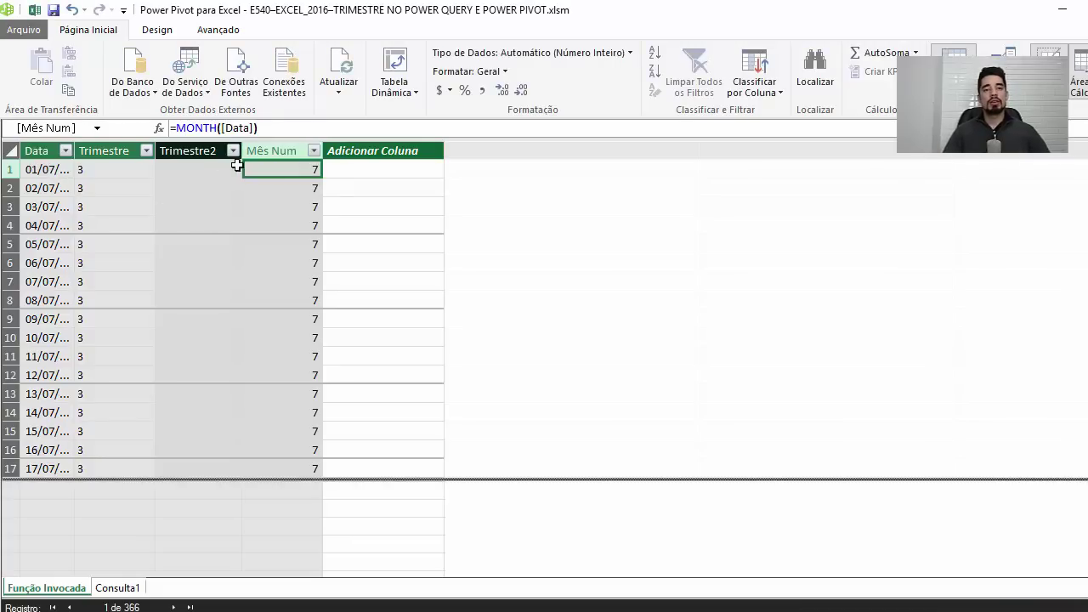
Enter =CEILING([Mês Num];3) as the Trimestre2 column formula.
{"action": "left_click", "coordinate": [207, 171]}
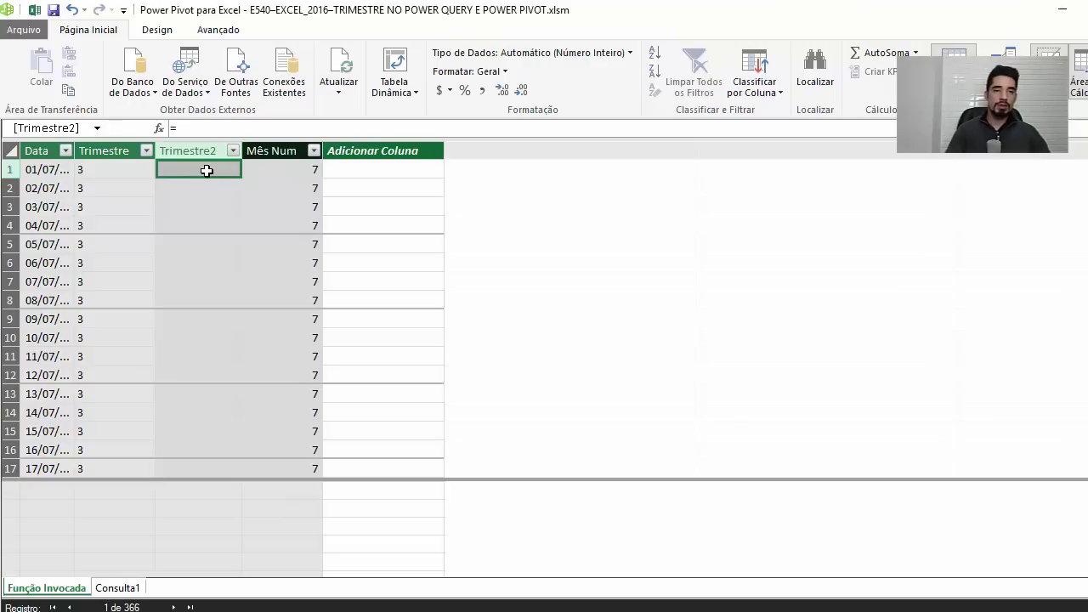
{"action": "type", "text": "ce"}
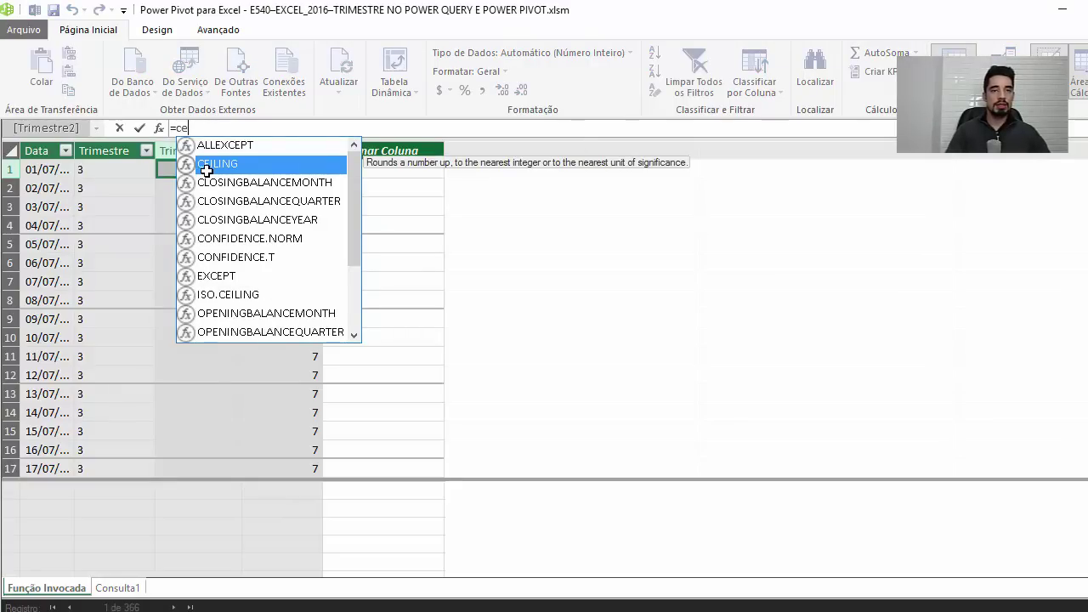
{"action": "key", "text": "Tab"}
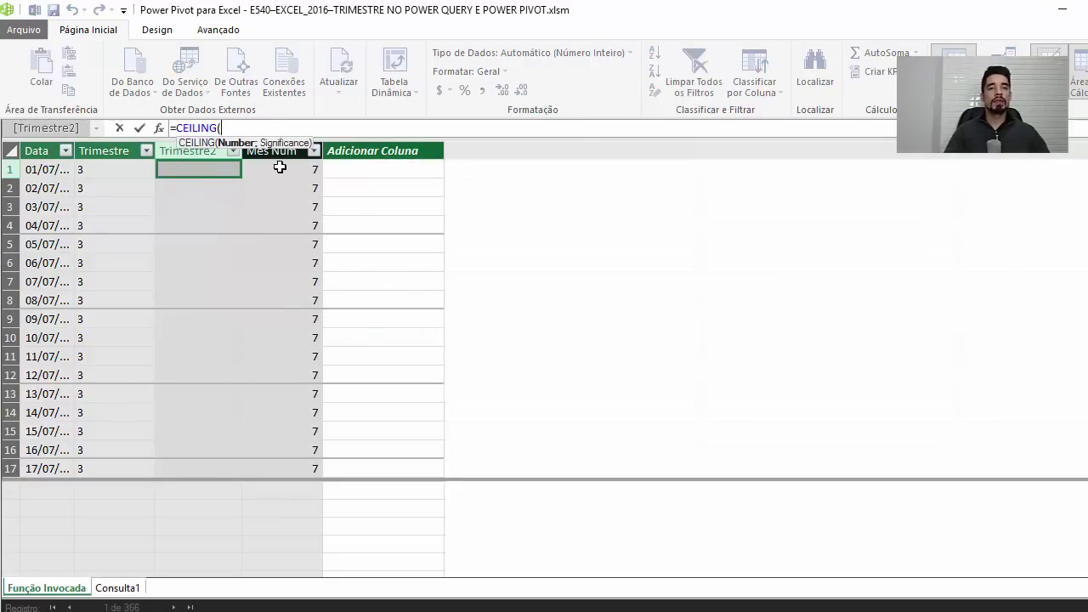
{"action": "left_click", "coordinate": [283, 167]}
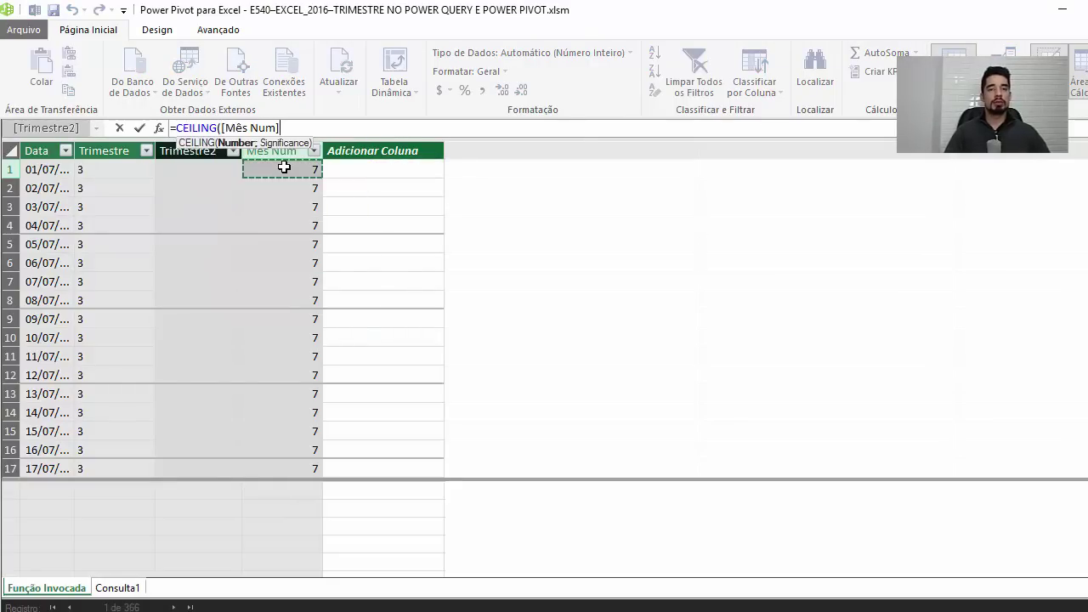
{"action": "type", "text": ";"}
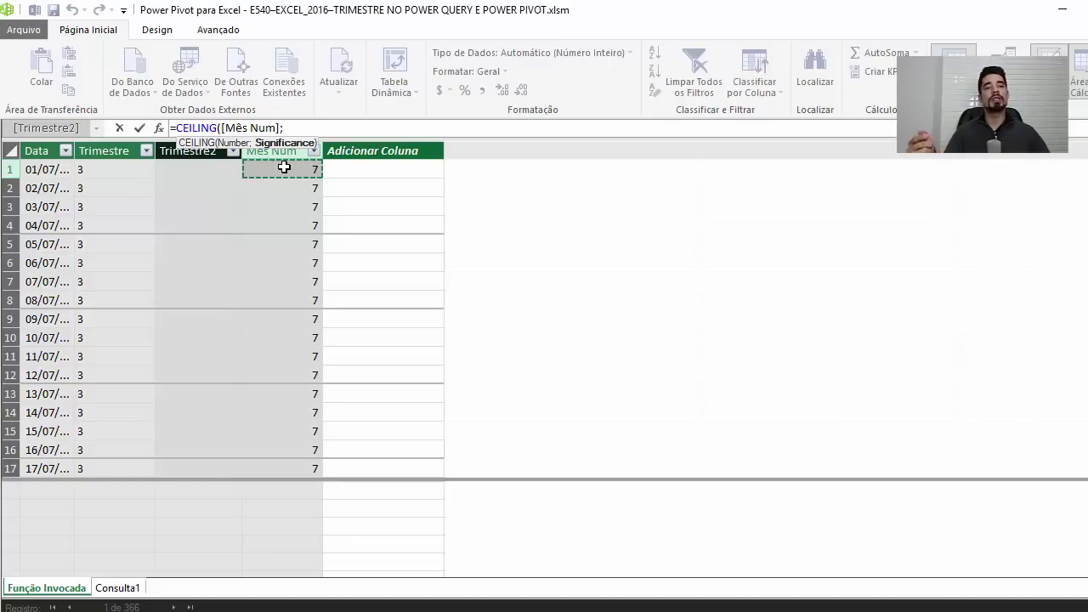
{"action": "type", "text": "3"}
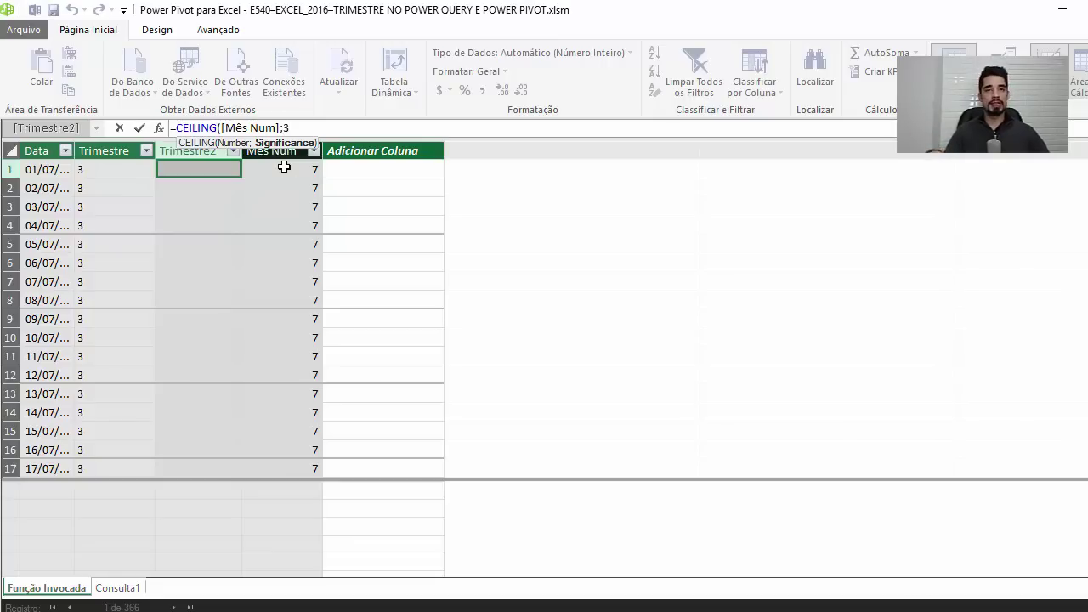
{"action": "type", "text": ")"}
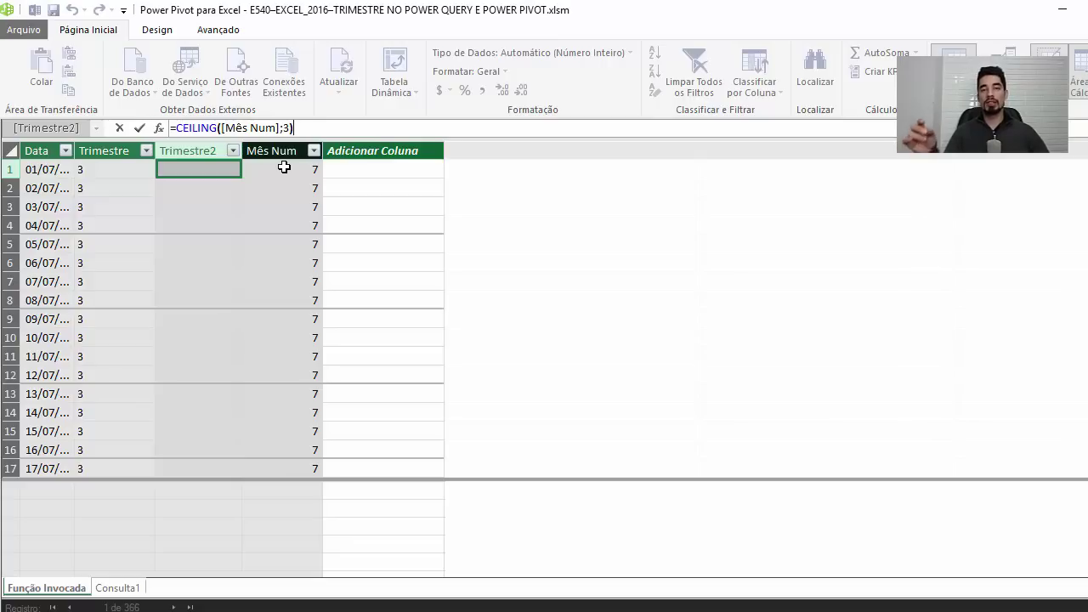
{"action": "key", "text": "Return"}
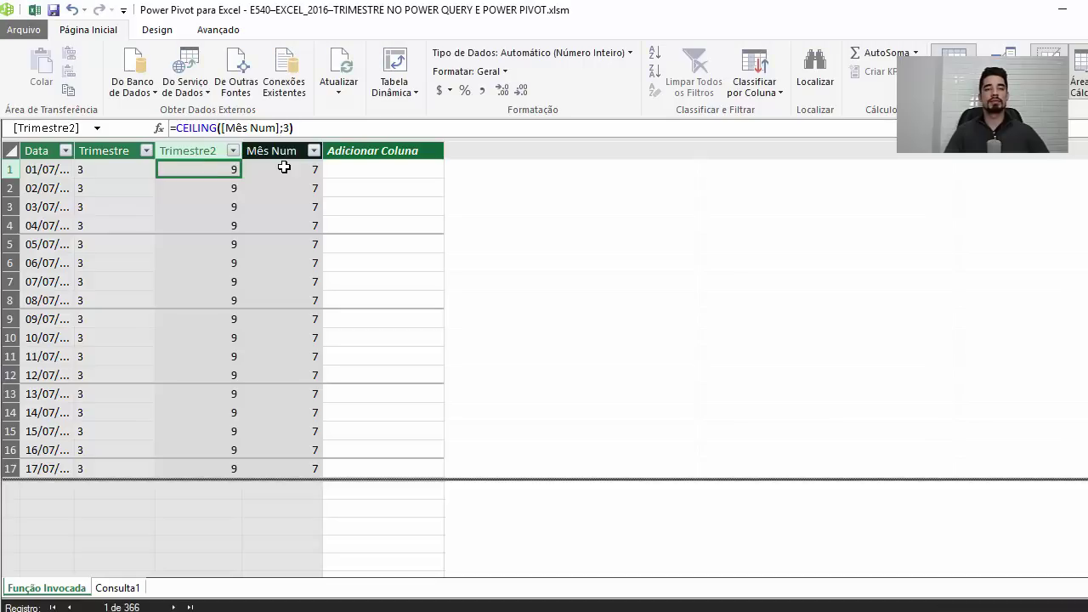
Change the Trimestre2 formula to =CEILING([Mês Num];3)/3.
{"action": "left_click", "coordinate": [308, 127]}
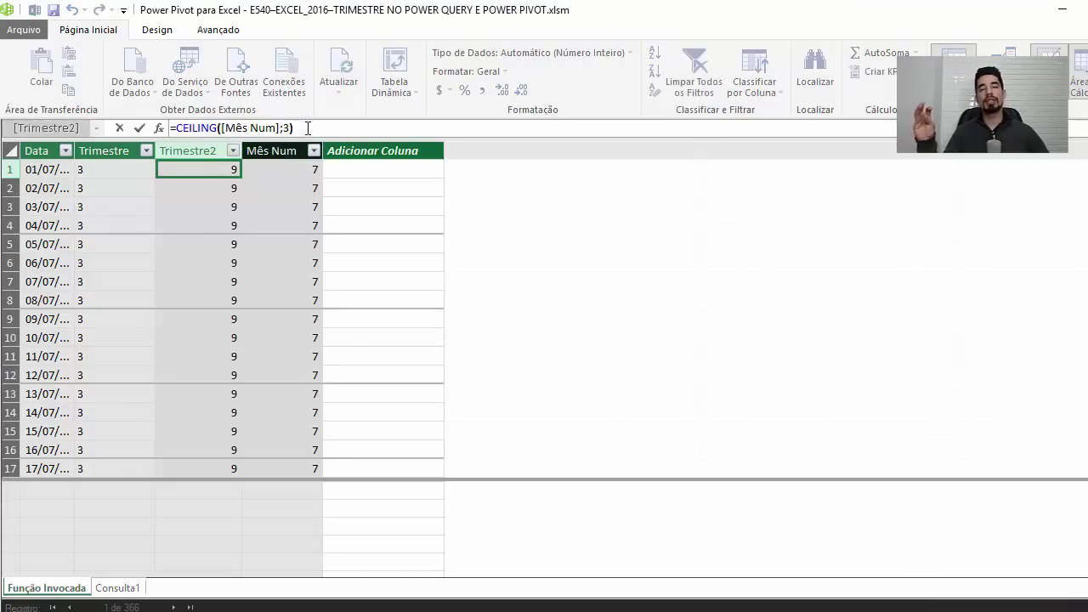
{"action": "type", "text": "/3"}
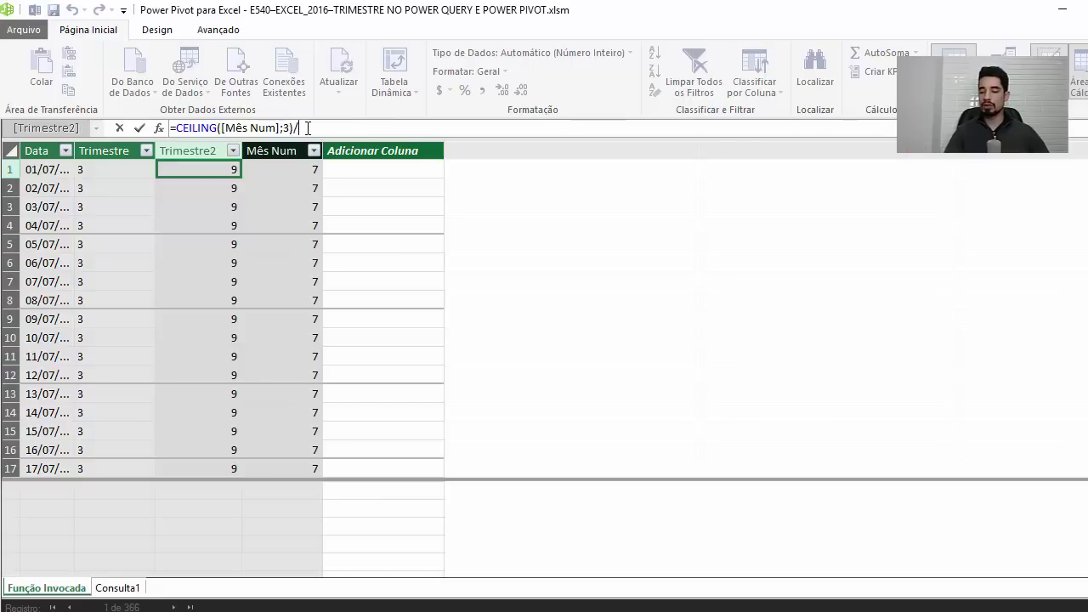
{"action": "key", "text": "Return"}
Compare row 1's Trimestre2 result against the original Trimestre value.
{"action": "left_click", "coordinate": [136, 173]}
{"action": "left_click", "coordinate": [187, 170]}
{"action": "left_click", "coordinate": [123, 170]}
{"action": "left_click", "coordinate": [187, 173]}
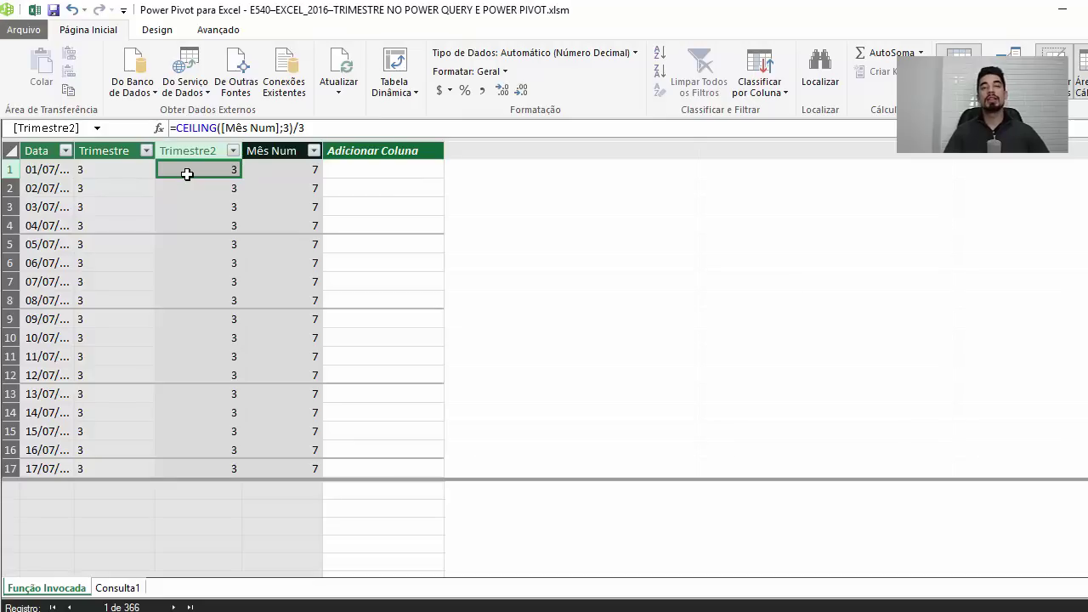